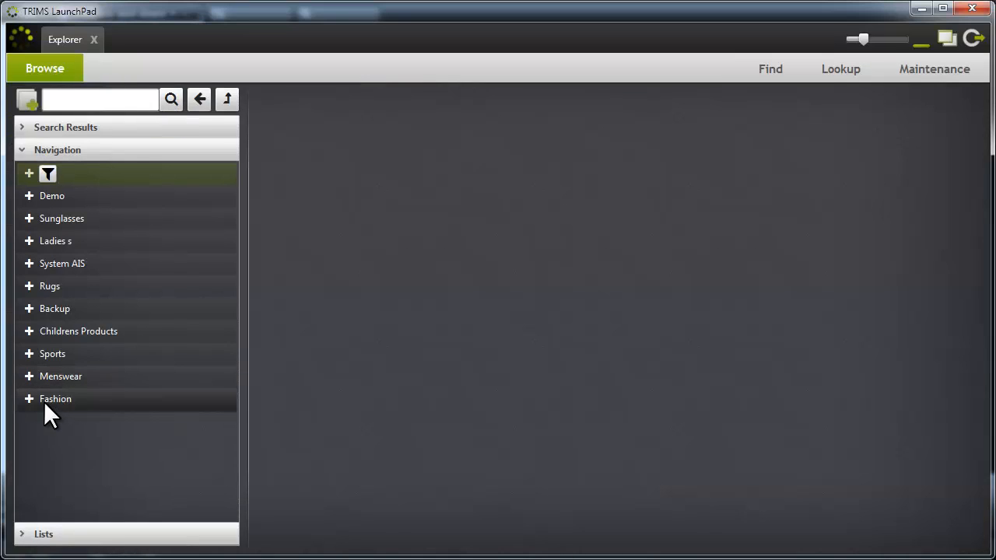
- Open the Short Sleeve Pique Polo Shirt under Fashion, Menswear, LYLE & SCOTT, Polo Shirts, and view its sales and orders
left_click(46, 400)
left_click(28, 399)
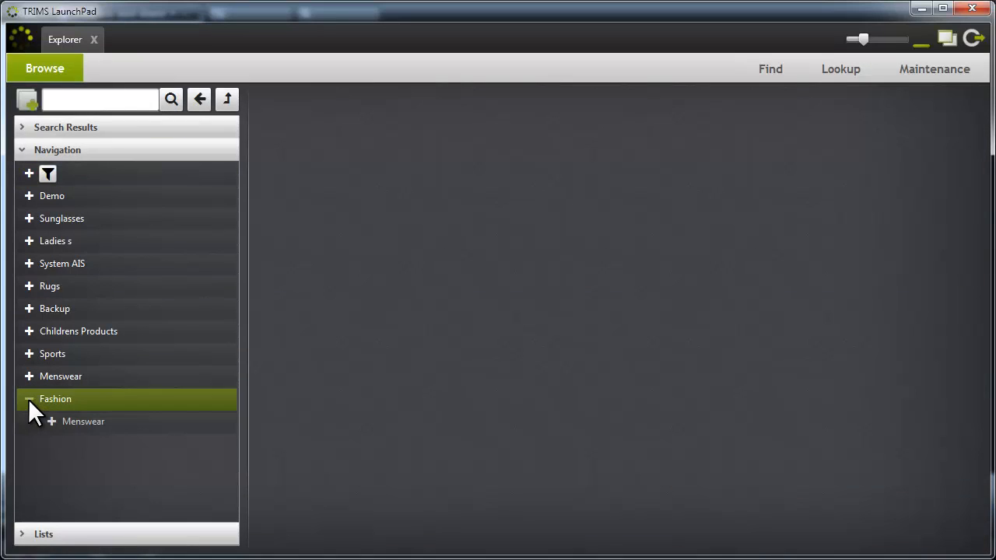
left_click(51, 422)
left_click(74, 444)
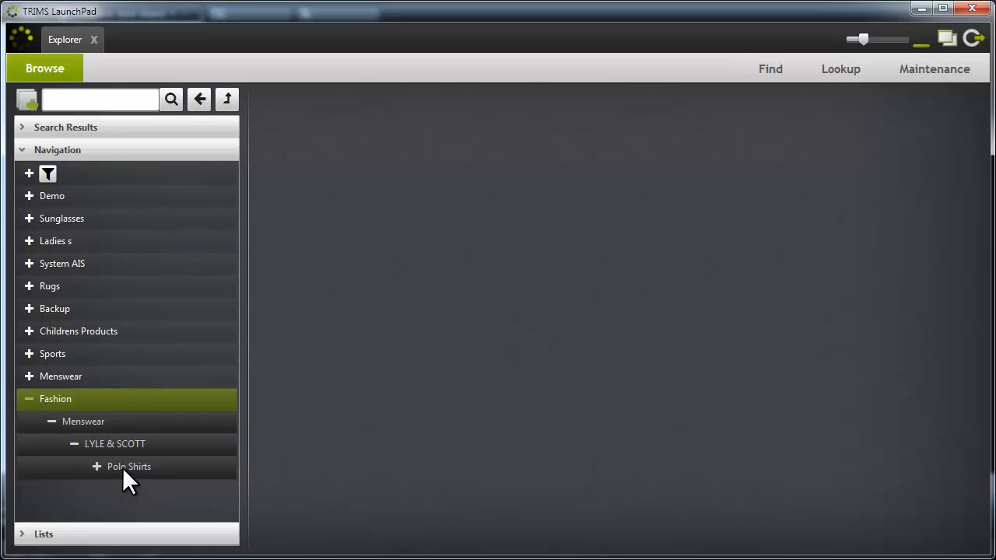
left_click(97, 466)
left_click(149, 489)
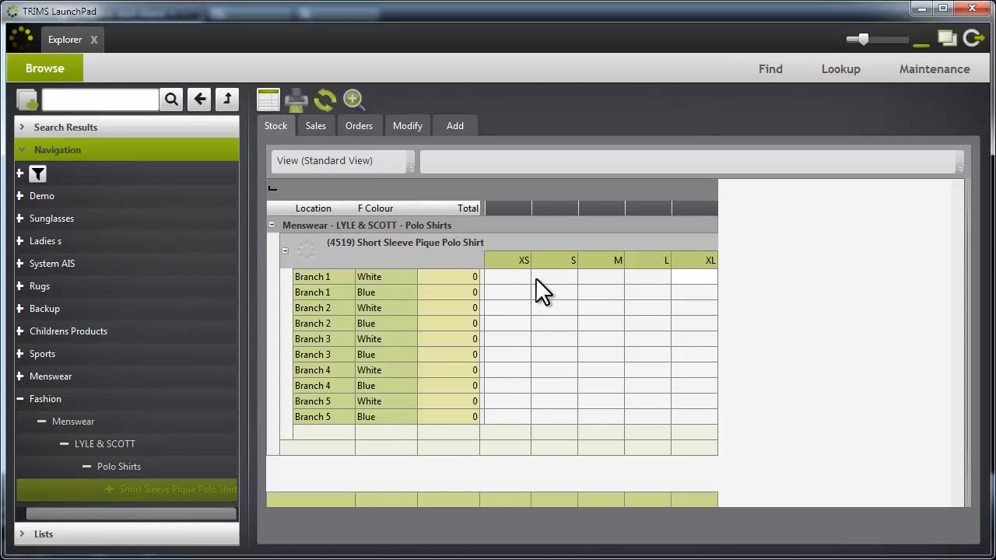
left_click(321, 132)
left_click(359, 127)
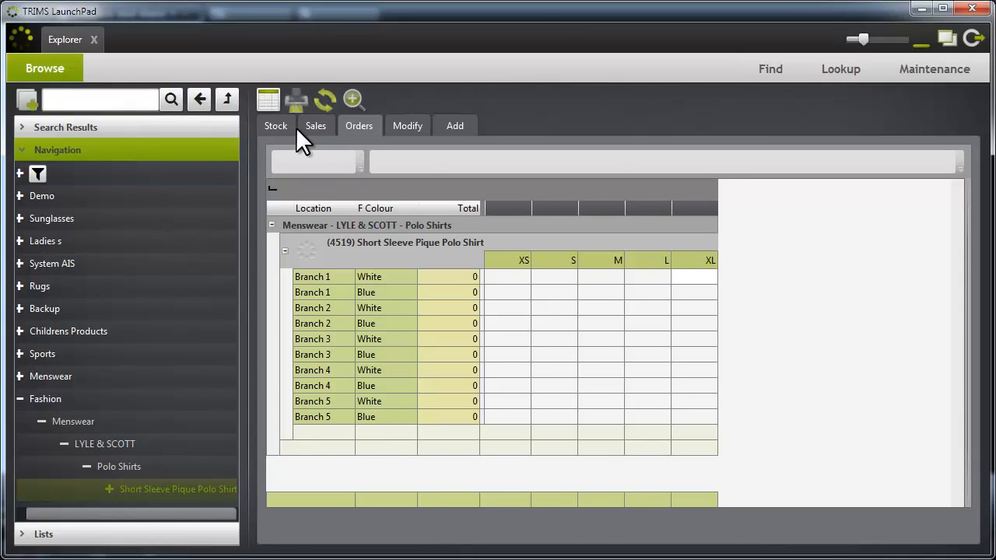
- Review the available addition types for the shirt, keep Stock, and start editing the grid for adding standard stock as new stock
left_click(446, 124)
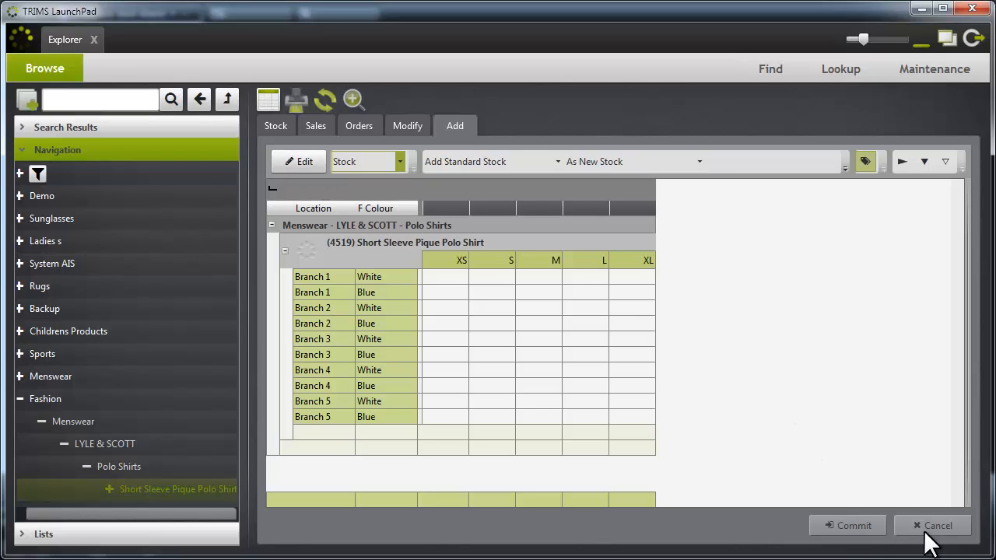
left_click(396, 160)
left_click(376, 161)
left_click(393, 161)
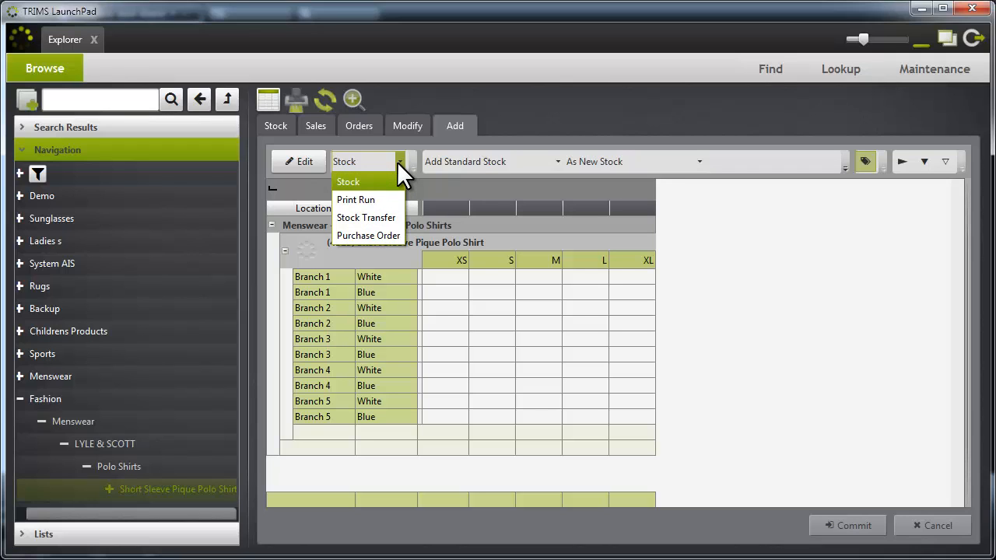
left_click(397, 161)
left_click(301, 161)
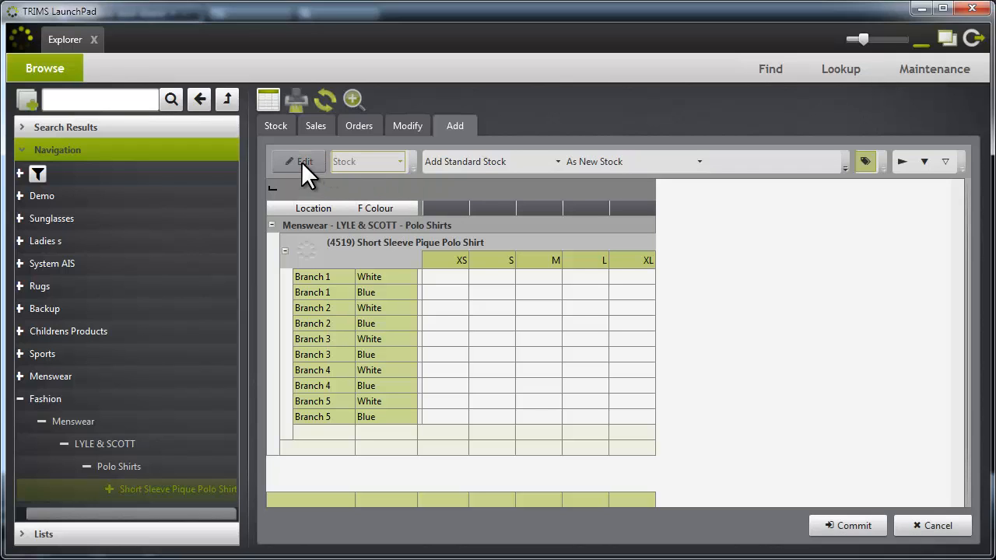
- Enter the Branch 1 White quantities as XS 1, S 2, M 2, L 1 and XL 1
left_click(444, 280)
type("1")
key("Tab")
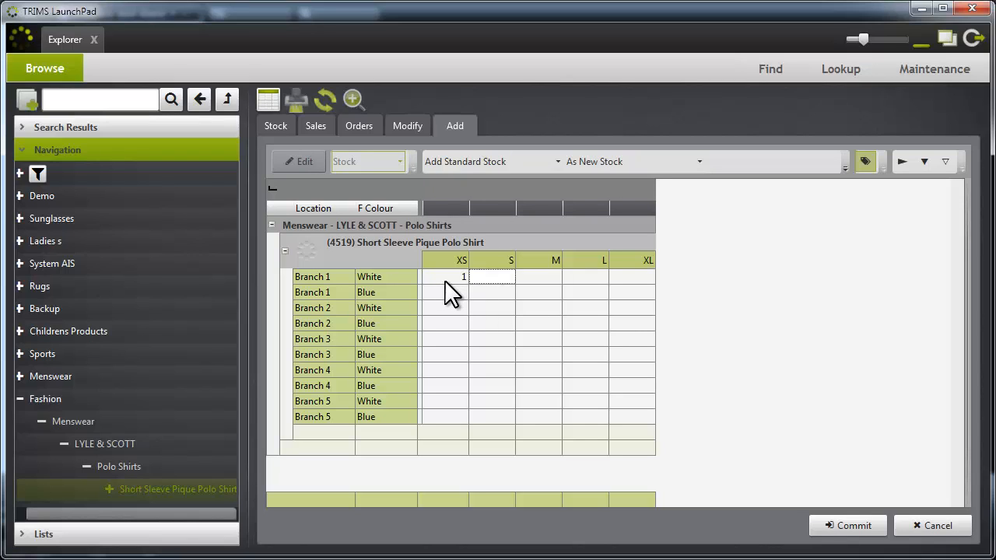
type("2")
key("Tab")
type("2")
key("Tab")
type("1")
key("Tab")
type("1")
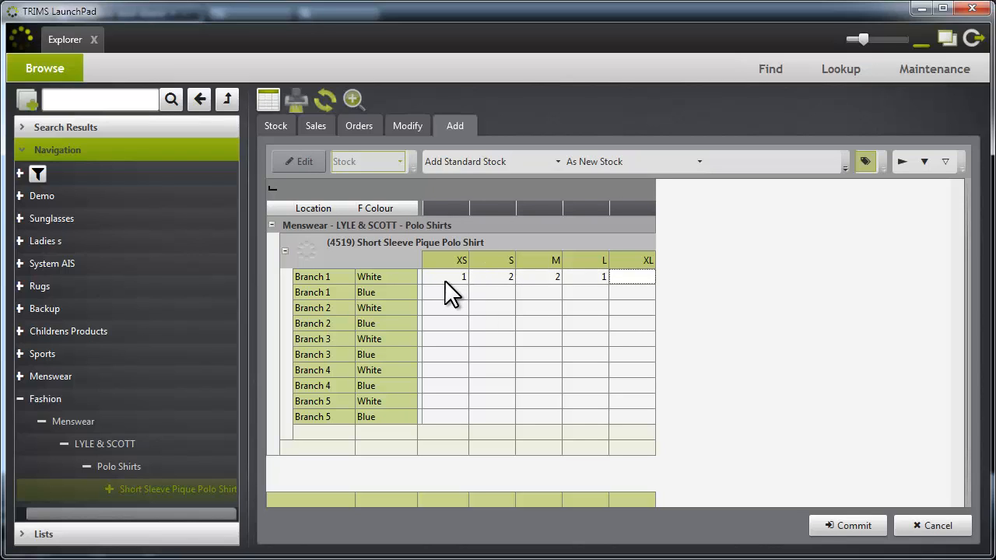
key("Tab")
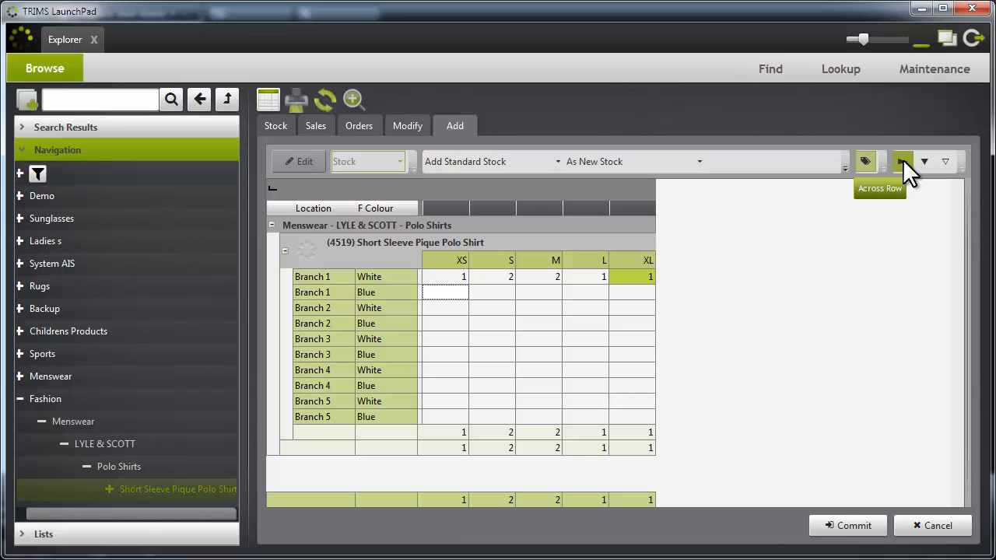
- Fill the Branch 1 Blue row with a quantity of 3 in every size using the Across Row option
left_click(903, 159)
left_click(453, 291)
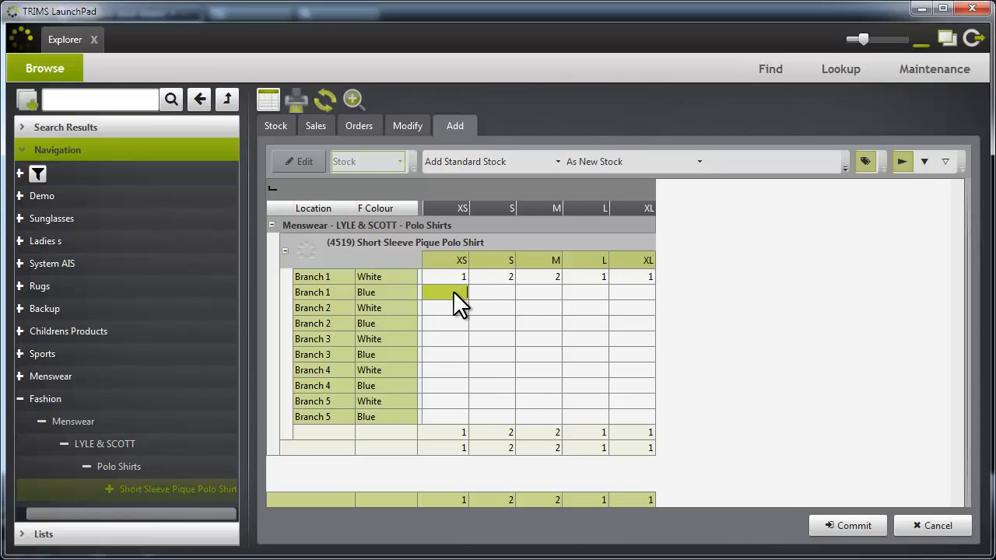
type("3")
key("Return")
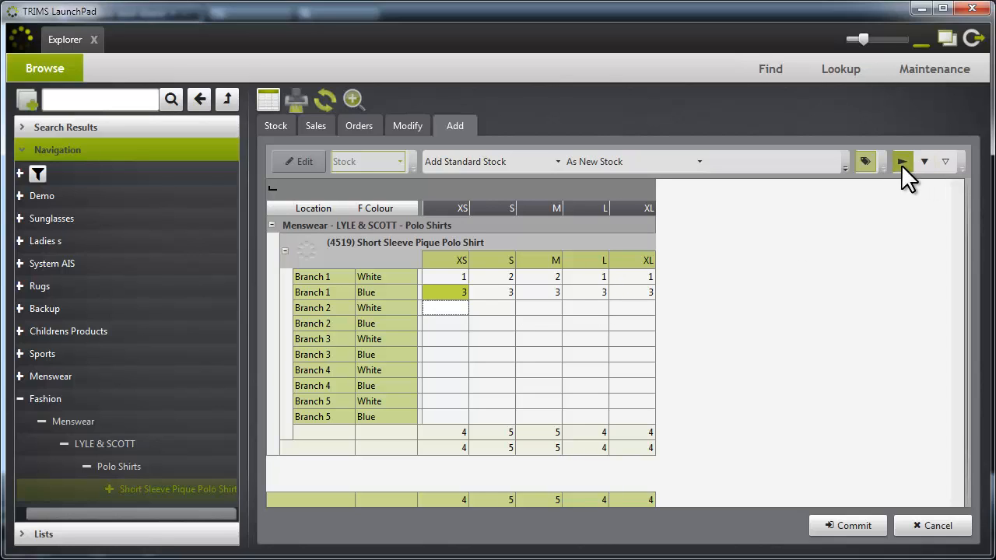
- Fill each size column down all branches and colours with XS 1, S 2, M 2, L 3 and XL 2
left_click(922, 161)
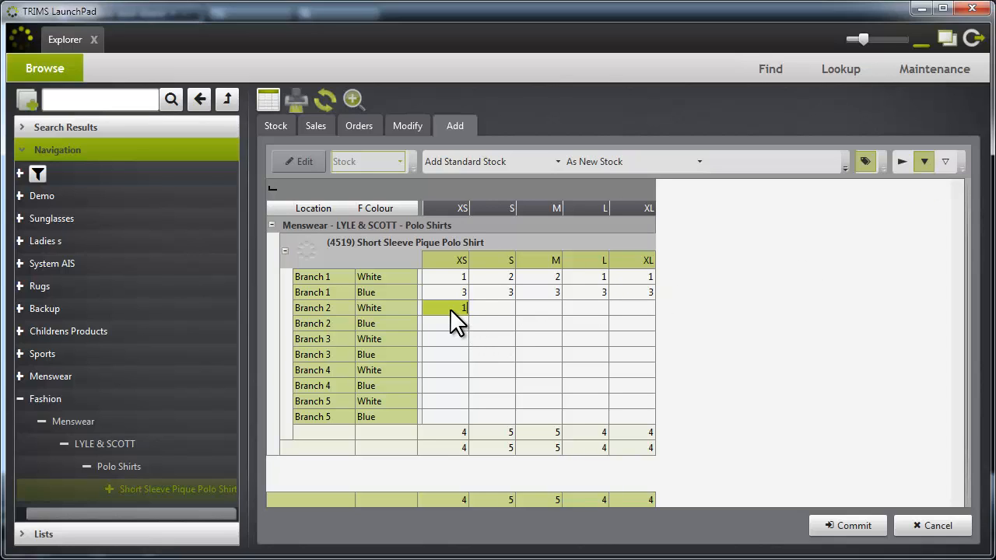
type("1")
key("Return")
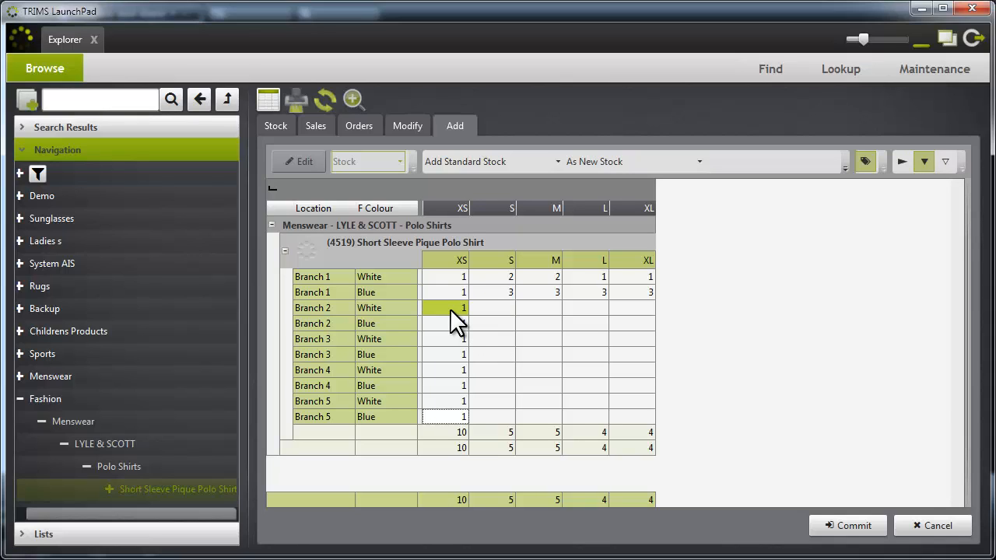
left_click(505, 308)
type("2")
left_click(527, 308)
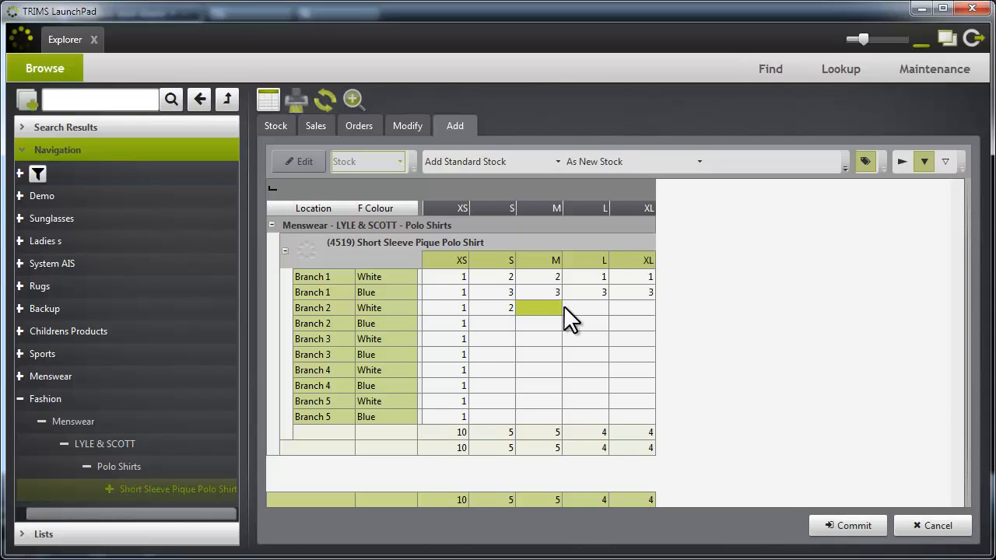
type("2")
left_click(576, 305)
type("3")
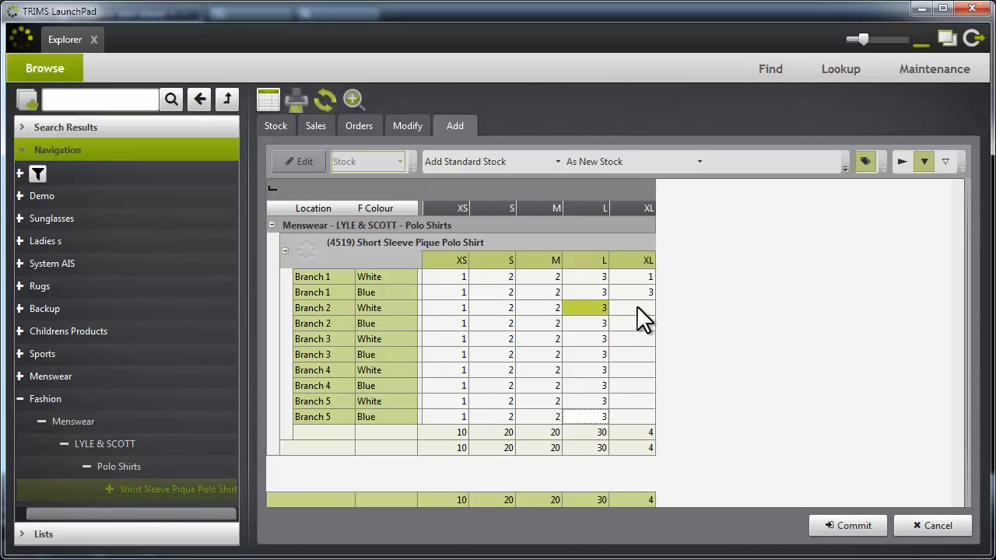
left_click(637, 305)
type("2")
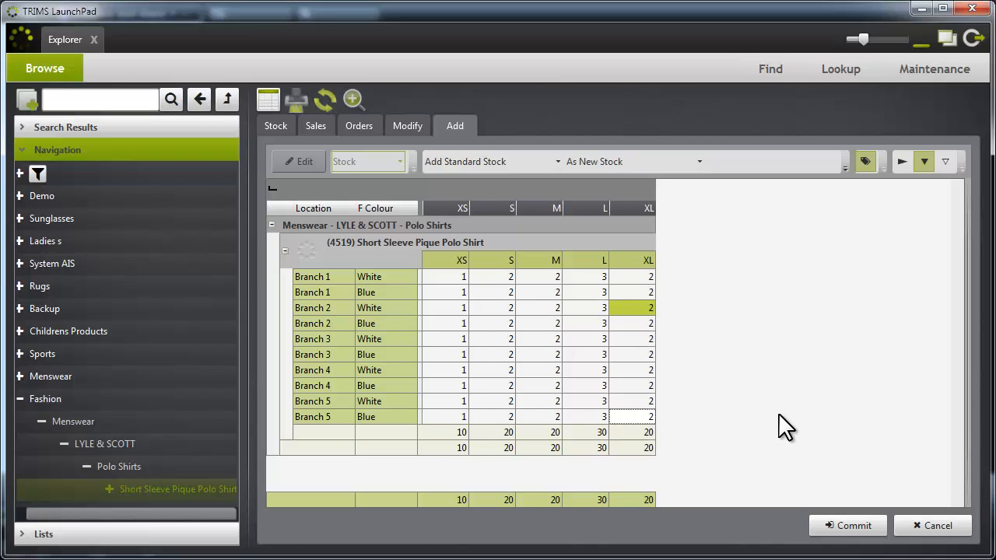
- Commit the added quantities and display the shirt's stock levels by branch and colour
left_click(852, 524)
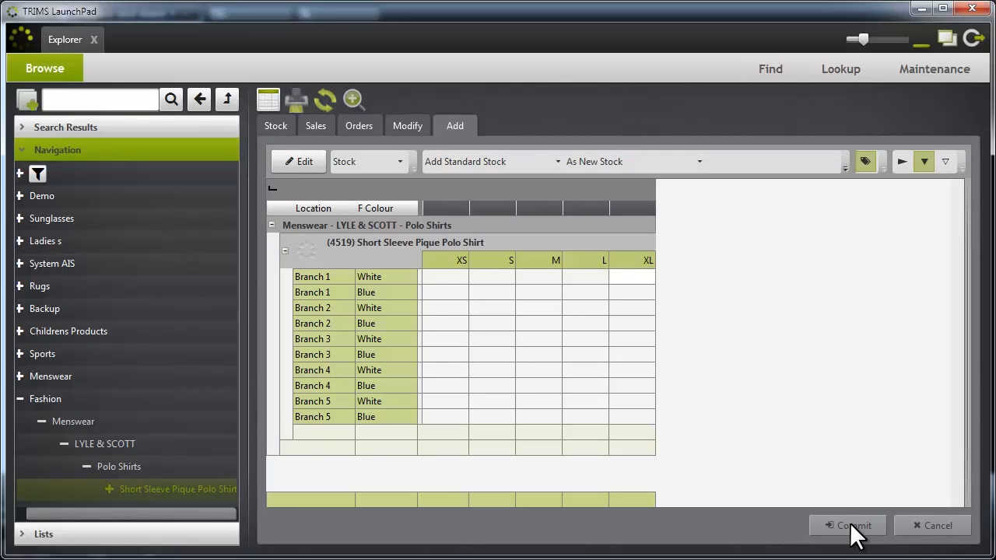
left_click(276, 126)
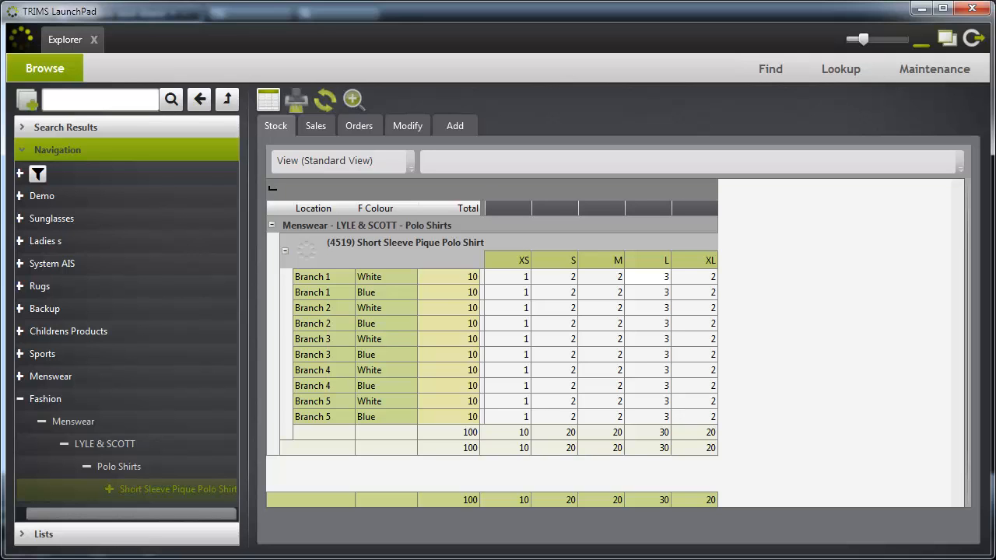
- Open the Labels printing queue from Inventory and show the queued labels for Fashion
left_click(17, 34)
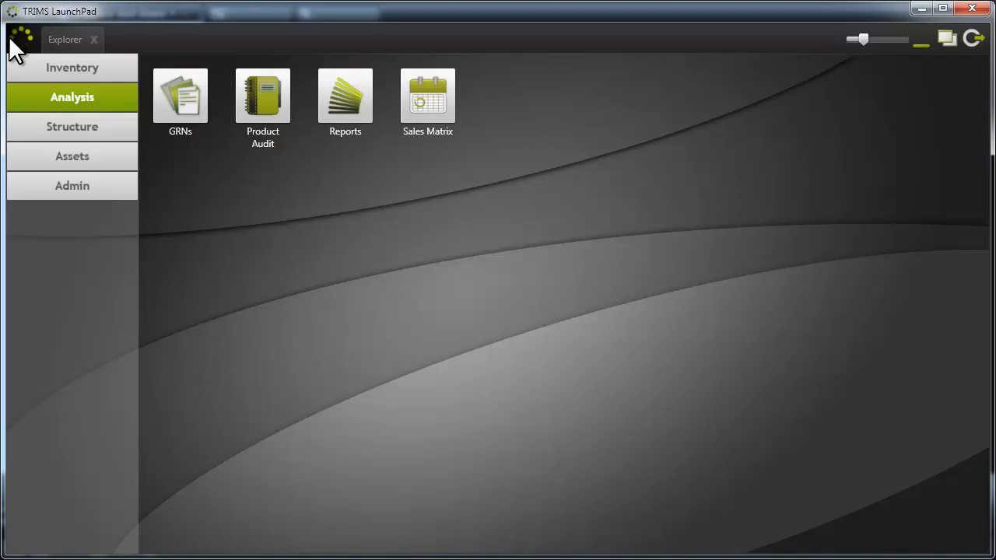
left_click(82, 72)
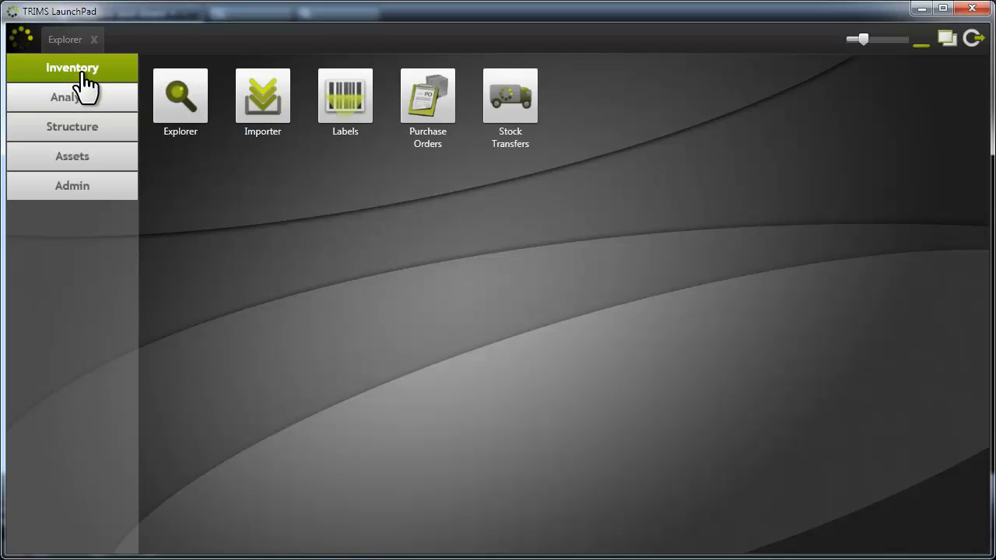
left_click(357, 104)
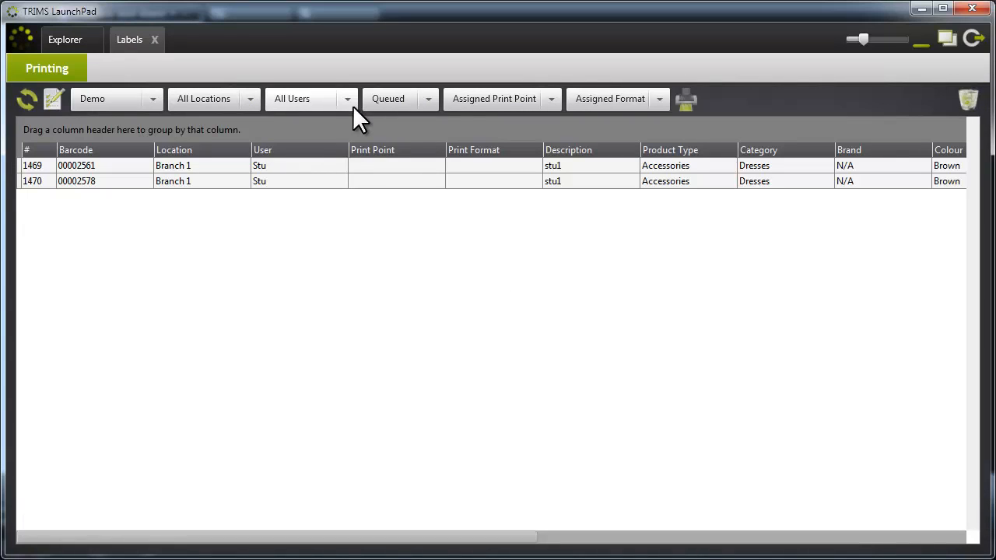
left_click(151, 101)
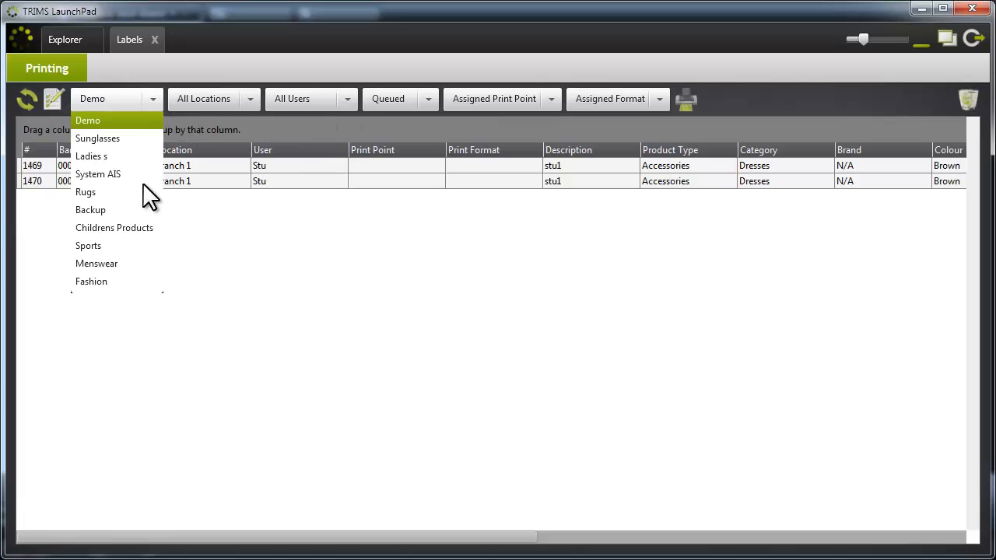
left_click(121, 284)
left_click(23, 104)
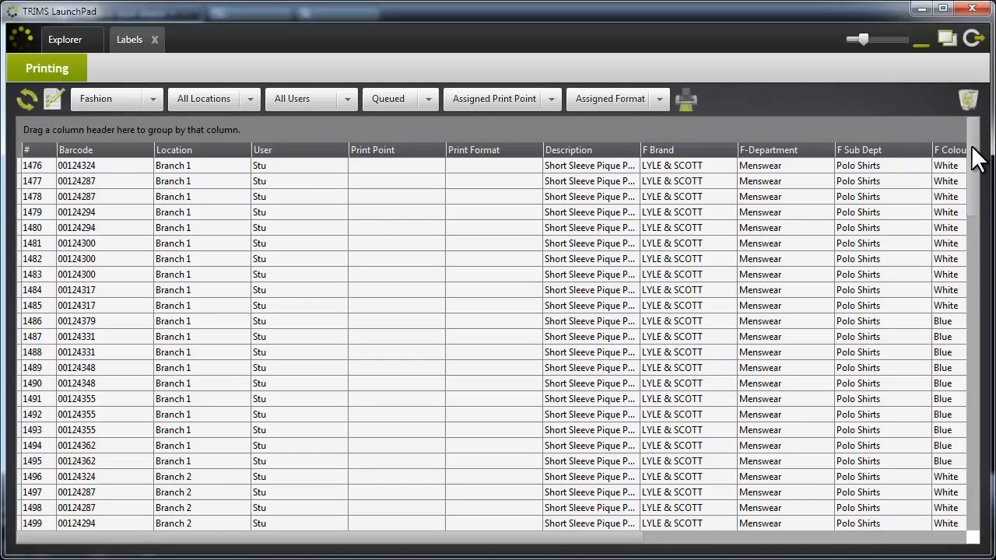
- Look through the queued labels and their attributes, grouping the list by F Size
left_click_drag(972, 149, 988, 494)
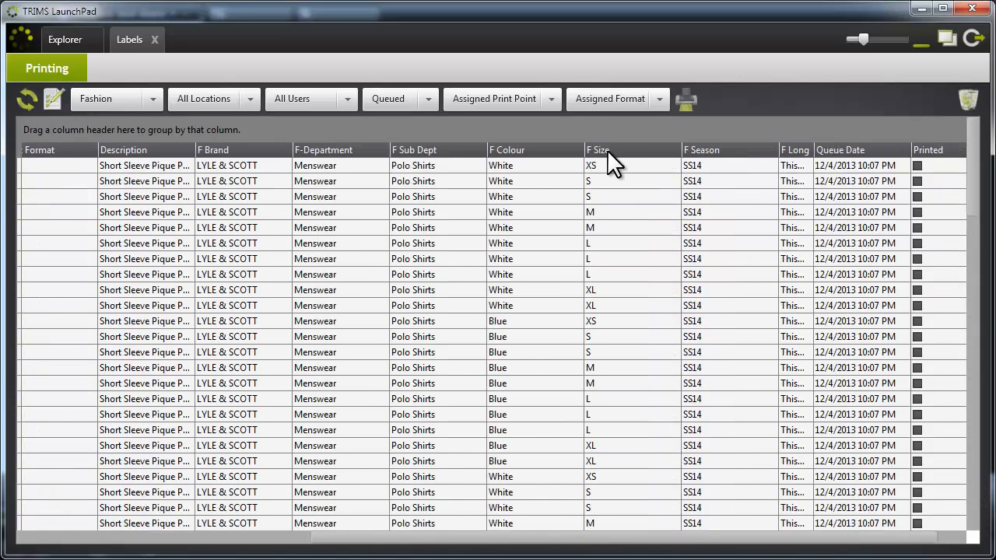
left_click_drag(607, 150, 579, 131)
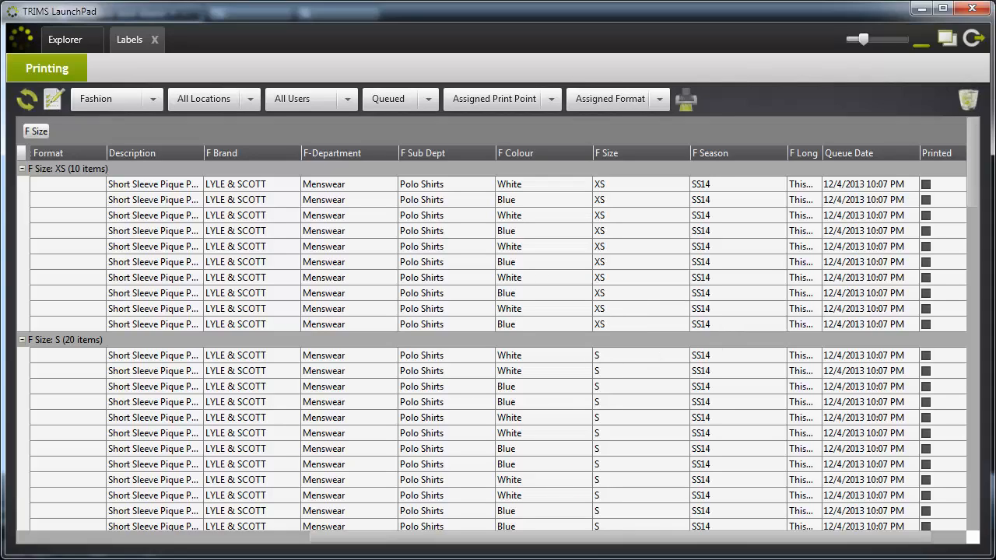
left_click_drag(882, 545, 506, 550)
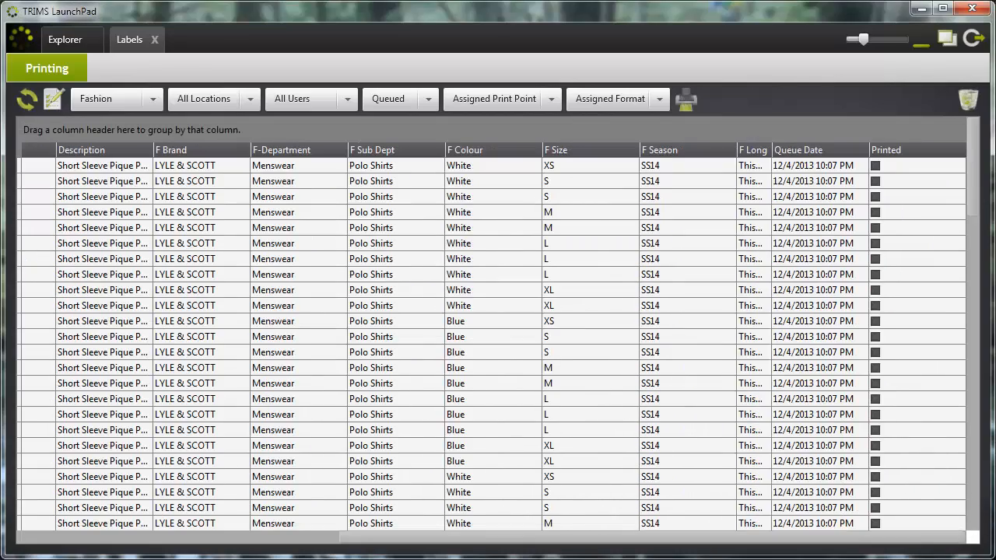
- Return to the Explorer, then open goods received note 14 from the GRNs in Analysis
left_click(67, 41)
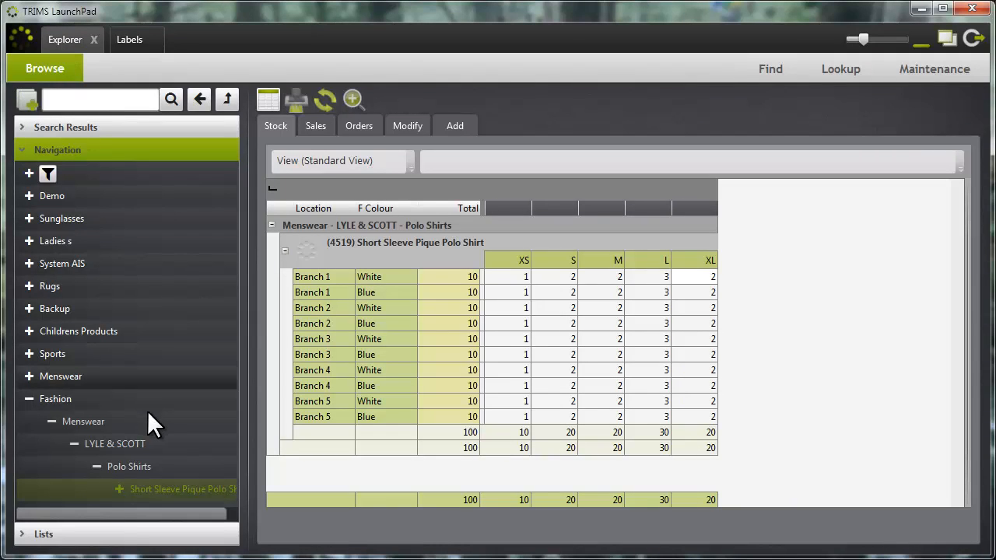
left_click(17, 40)
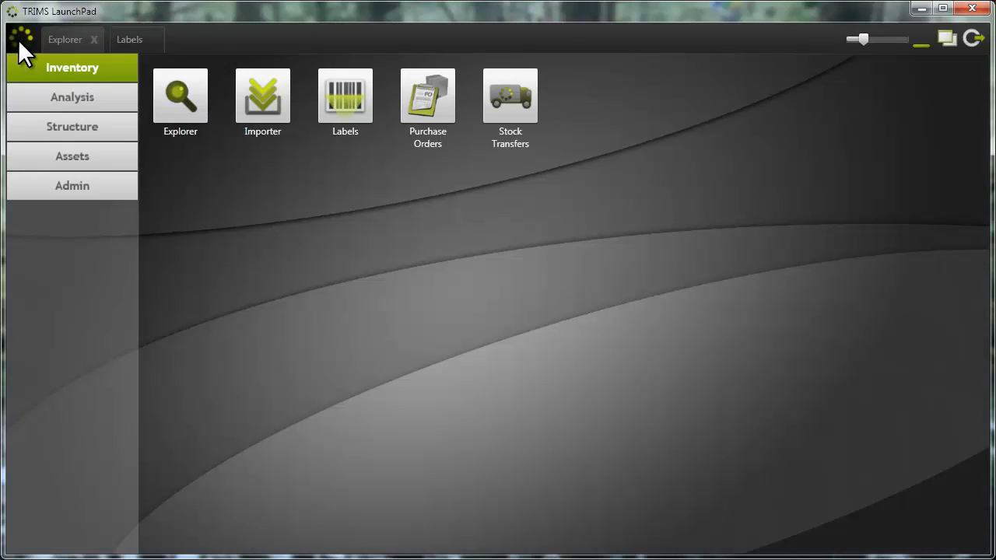
left_click(88, 101)
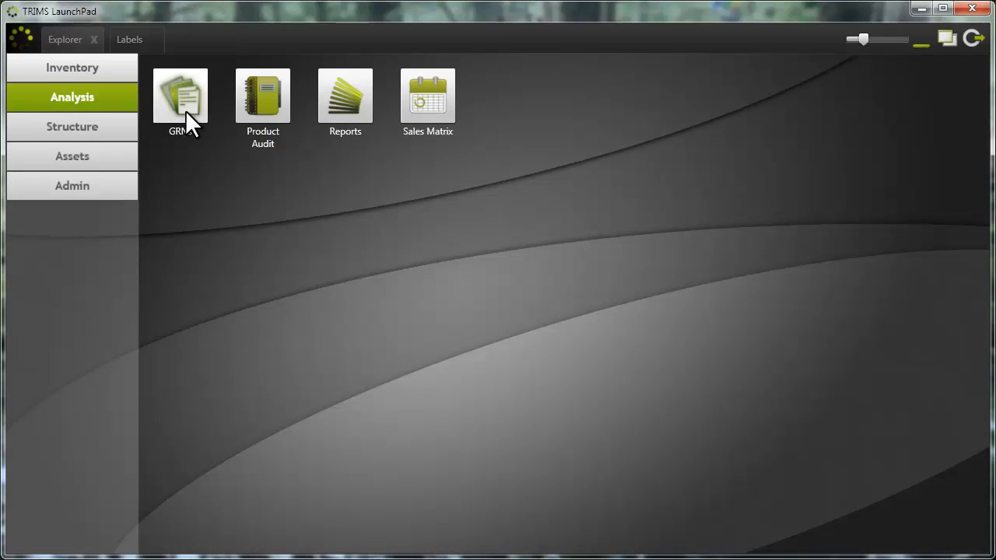
left_click(185, 111)
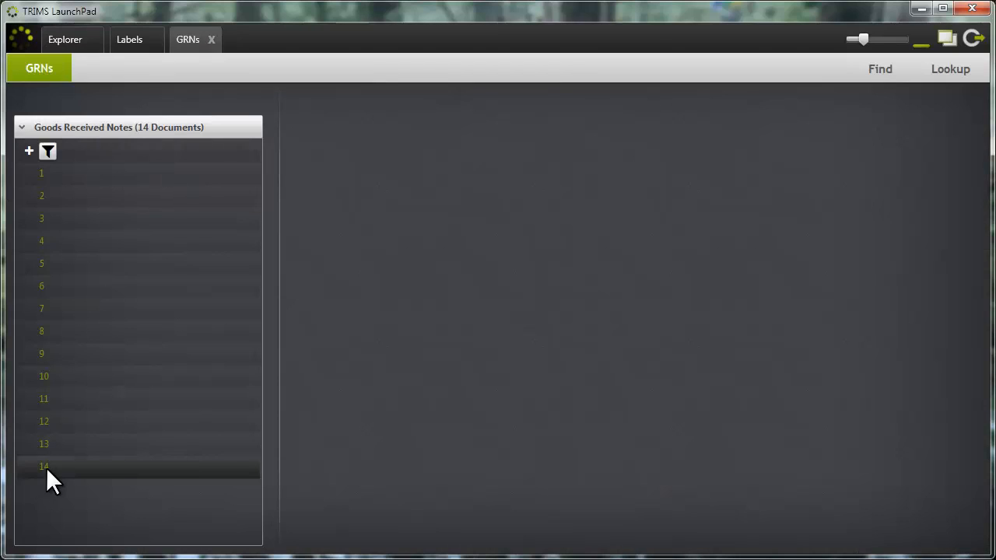
left_click(46, 467)
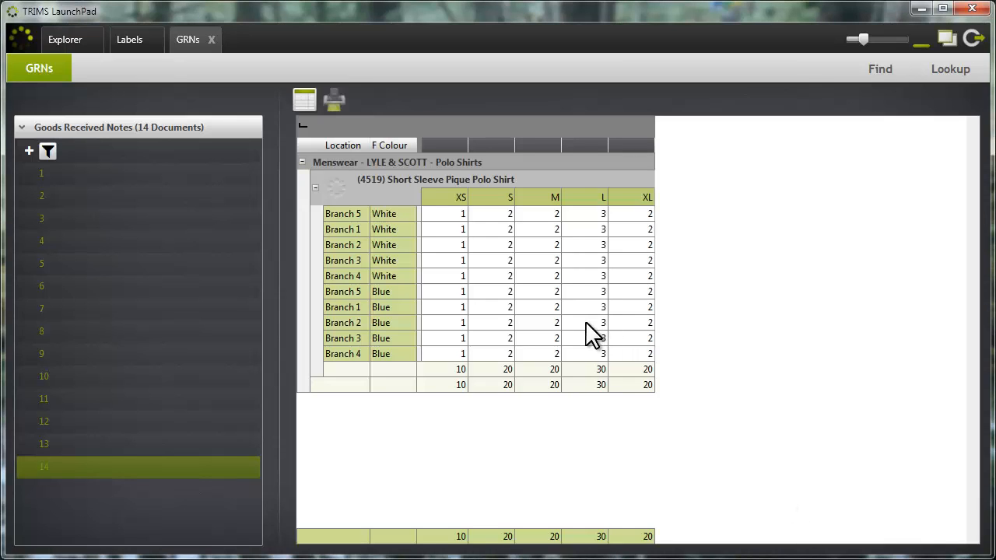
- Collapse the list of notes, view the goods received note grouped by Location, and close the GRNs
left_click_drag(277, 309, 7, 327)
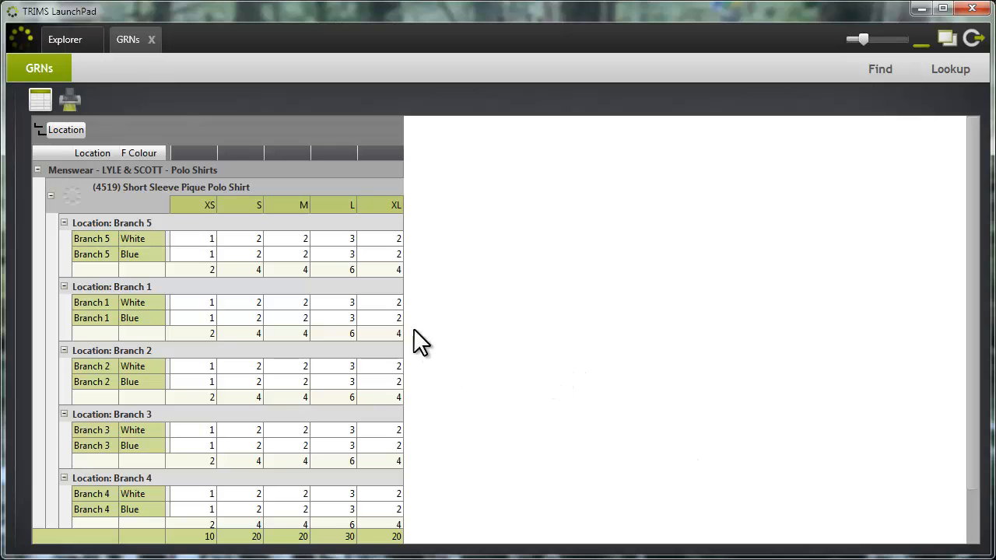
left_click(151, 39)
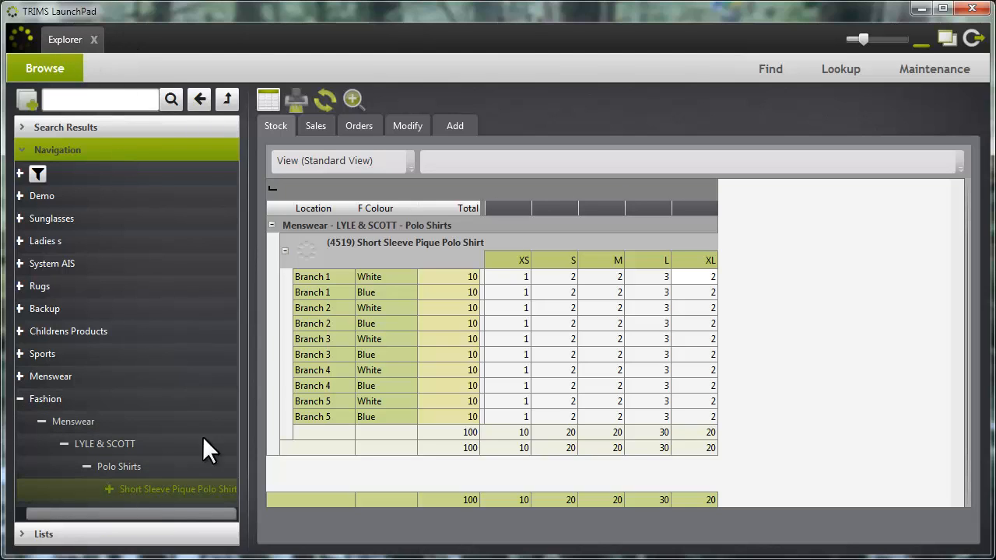
- Open the audit for the Short Sleeve Pique Polo Shirt and look through its entries across all columns
right_click(150, 490)
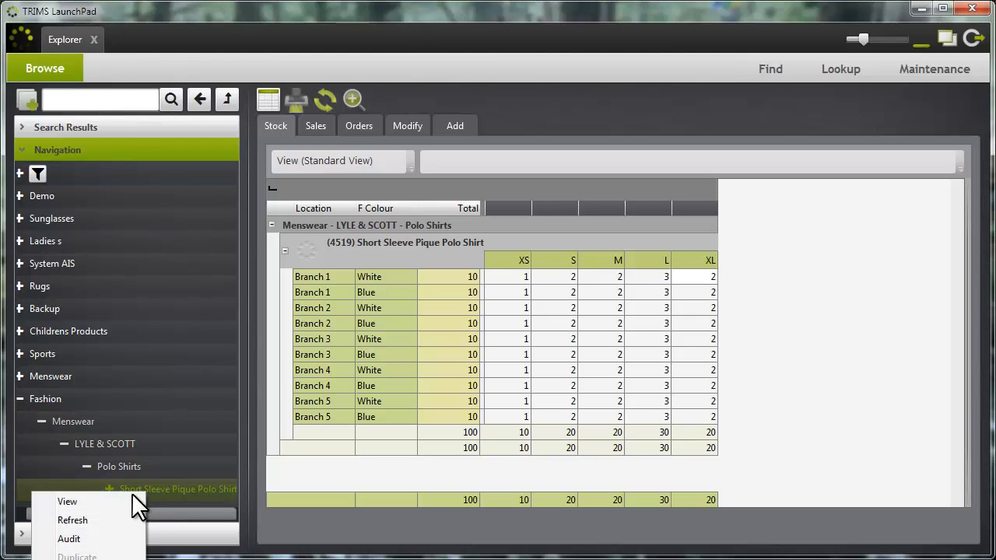
left_click(88, 538)
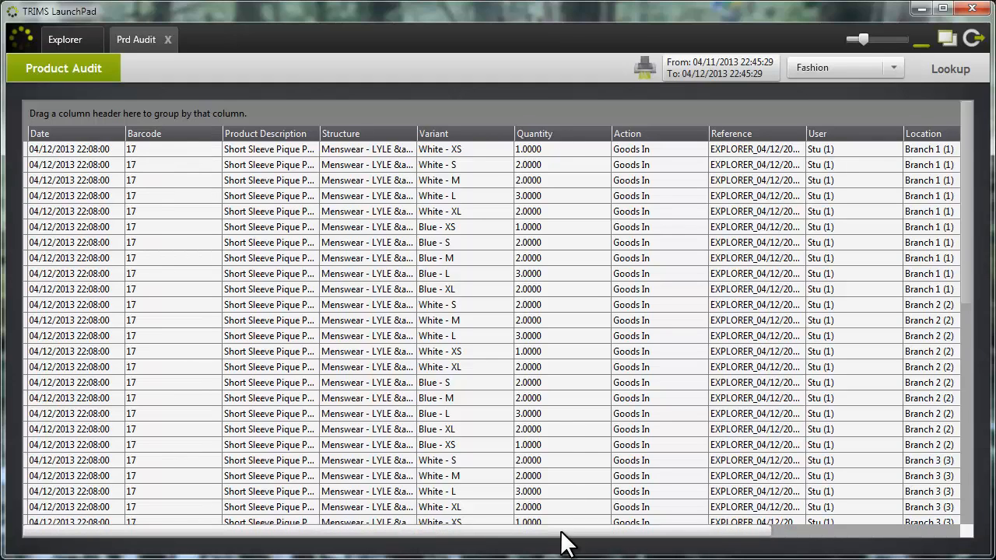
left_click_drag(591, 535, 363, 535)
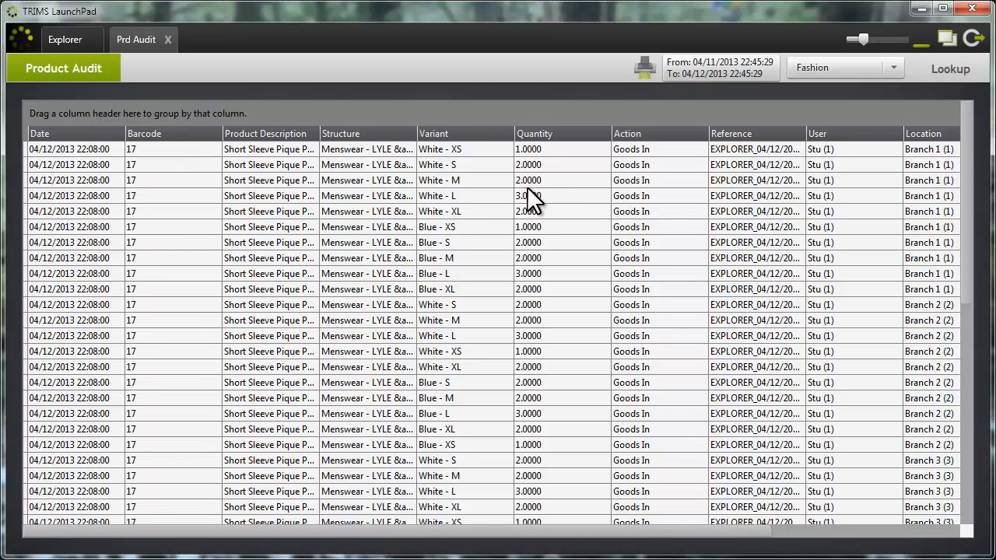
left_click_drag(645, 533, 856, 533)
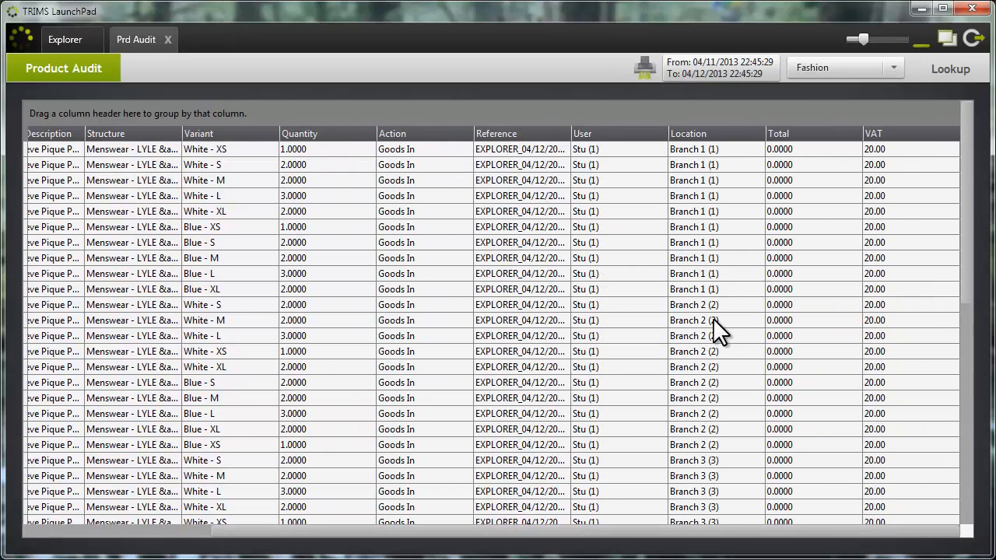
- Show the list of columns available for the product audit, review the options and dismiss it
left_click_drag(715, 532, 96, 138)
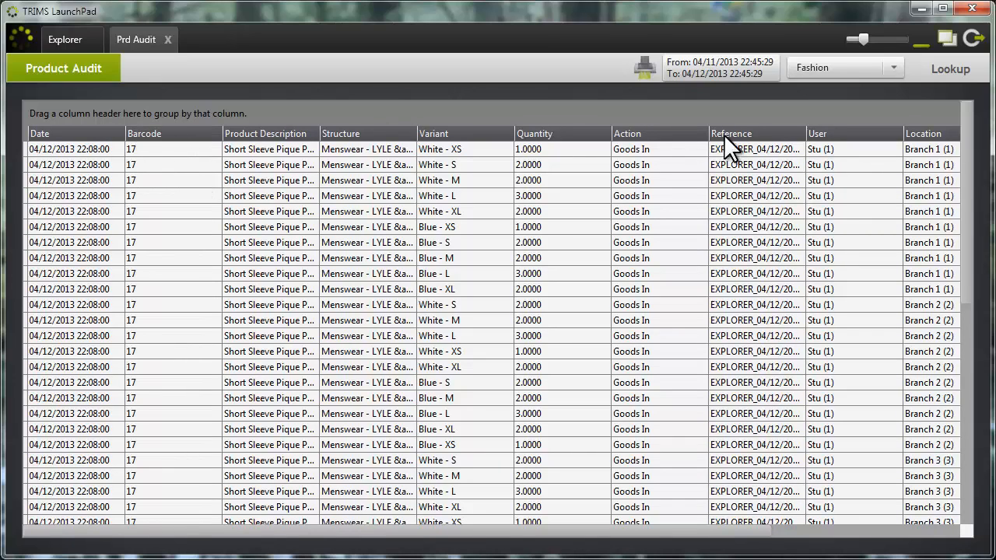
right_click(175, 133)
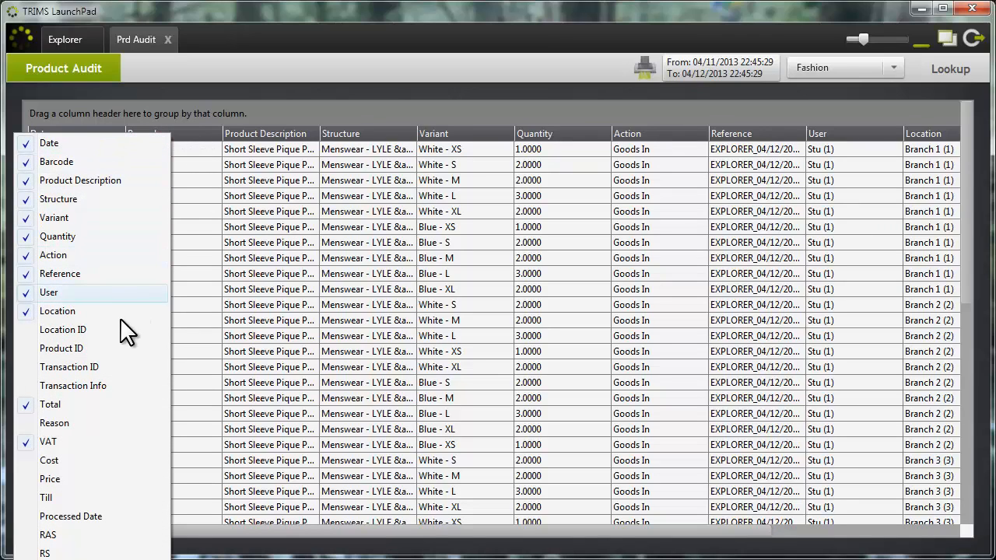
left_click(193, 136)
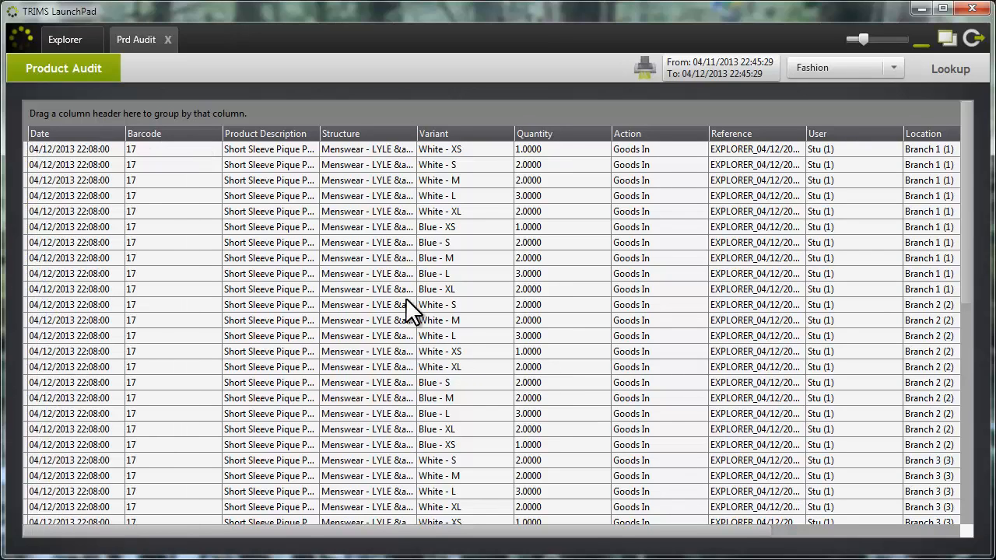